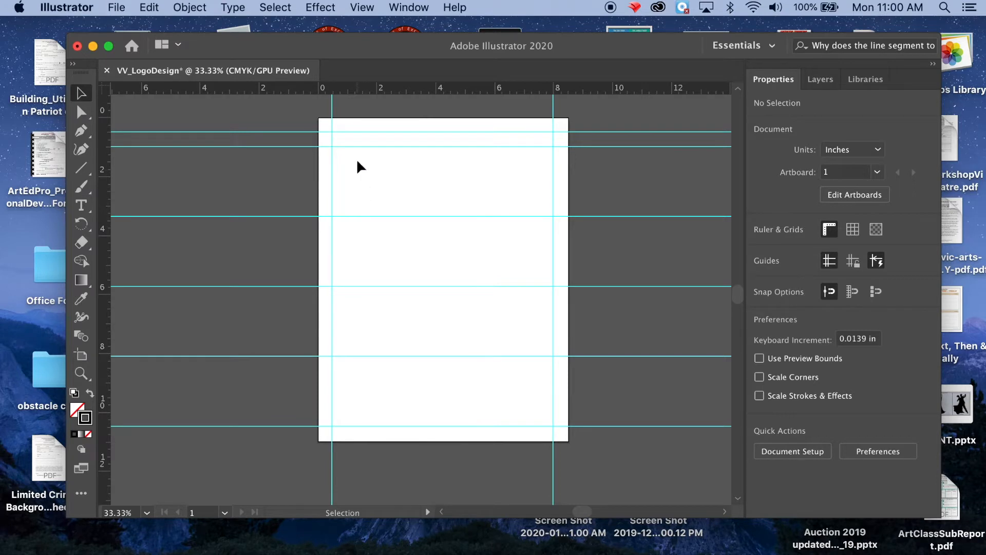
Add the black-filled title "PERSONAL LOGO PRE-PLANNING BOARD" where the second horizontal guide meets the left margin guide.
left_click(332, 147)
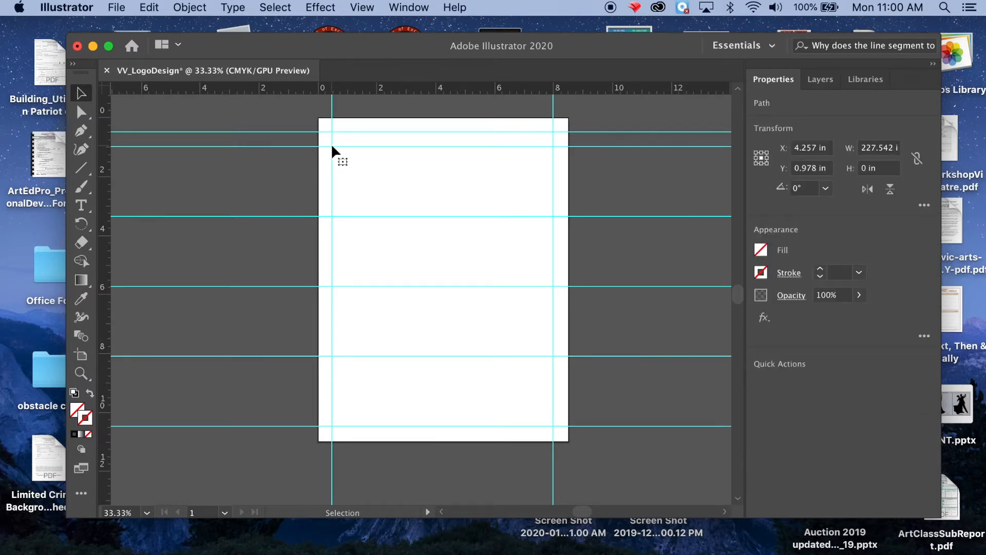
left_click(83, 206)
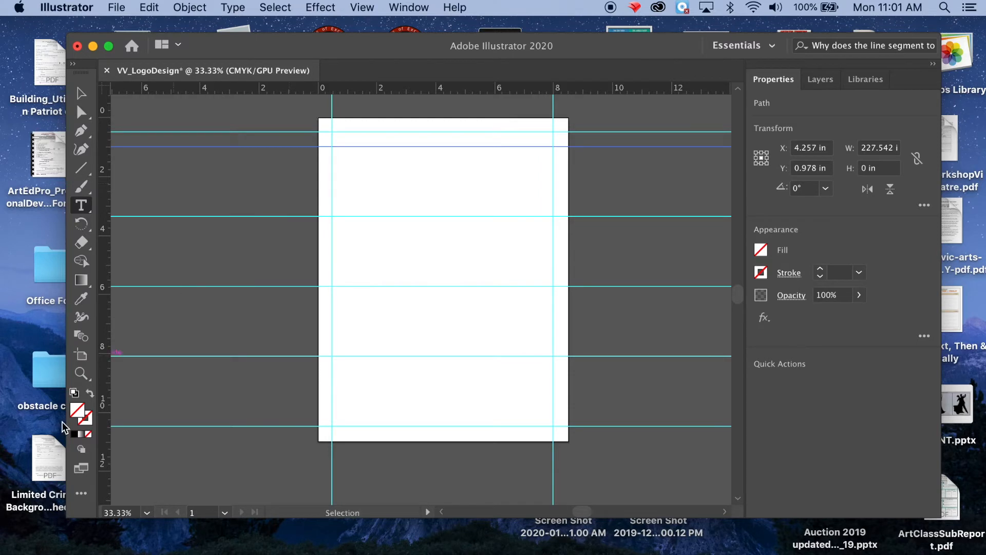
left_click(74, 435)
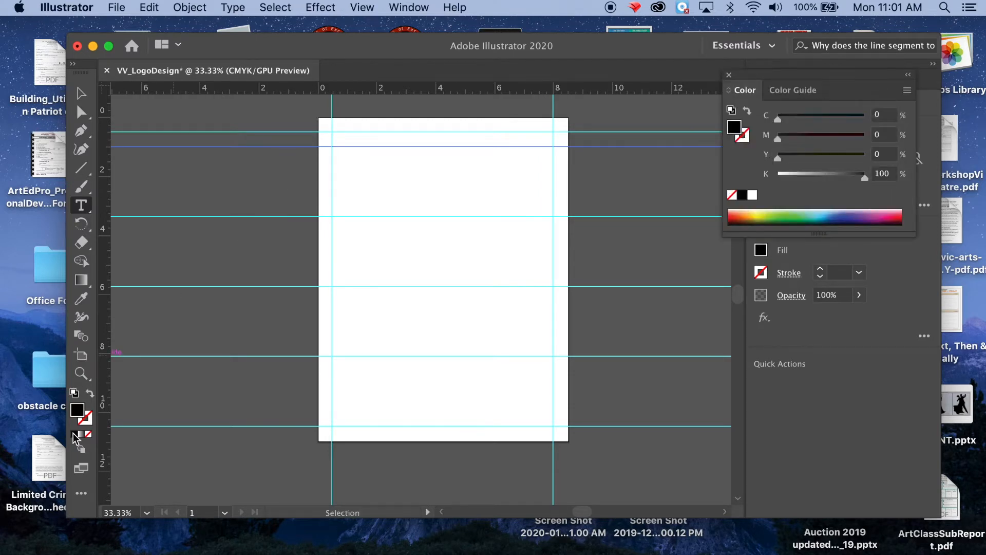
left_click(333, 147)
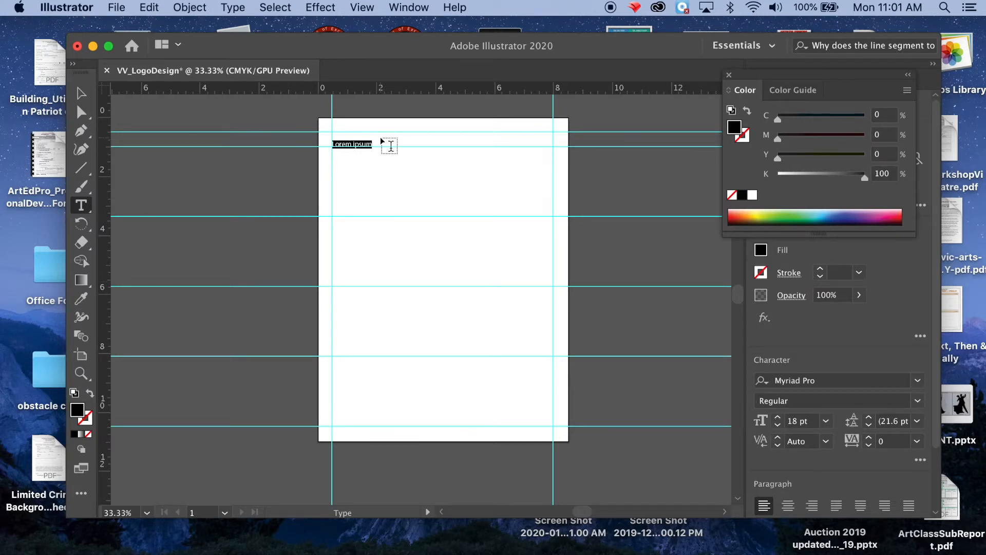
type("PERSONAL LOGO PRE-P")
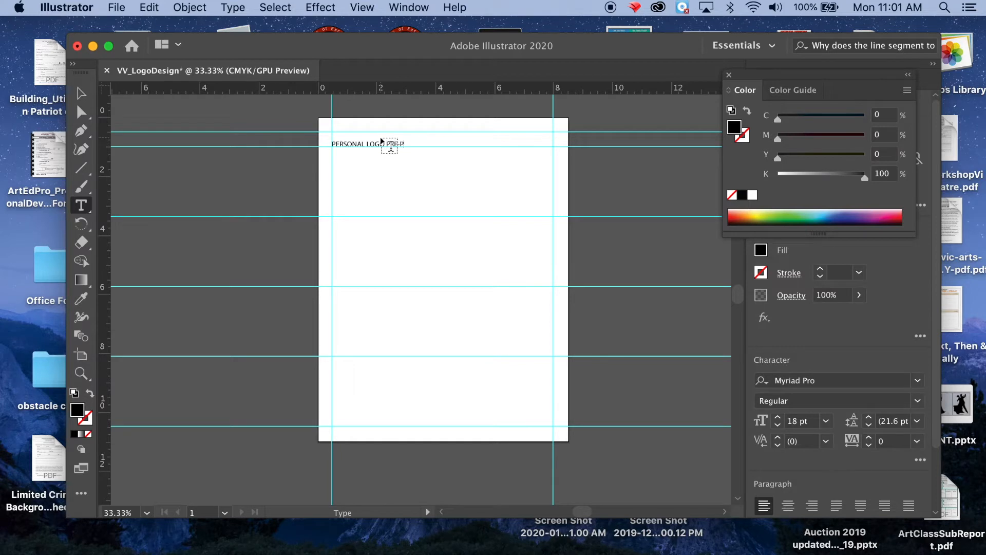
type("LANNING BOARD")
Add the label "B&W FONTS" where the third horizontal guide meets the left margin guide.
left_click(332, 216)
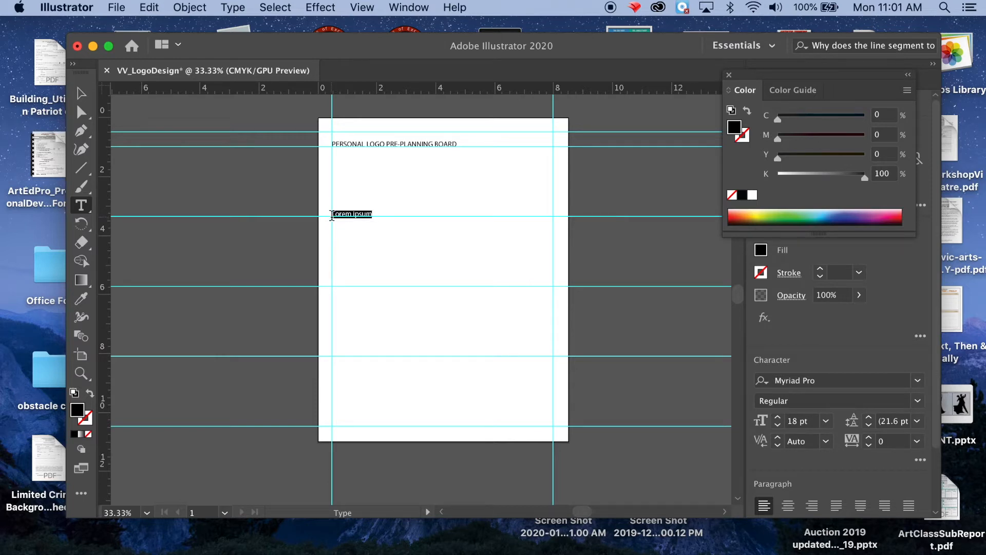
type("Pe")
key("BackSpace")
key("BackSpace")
type("B&W FONTS")
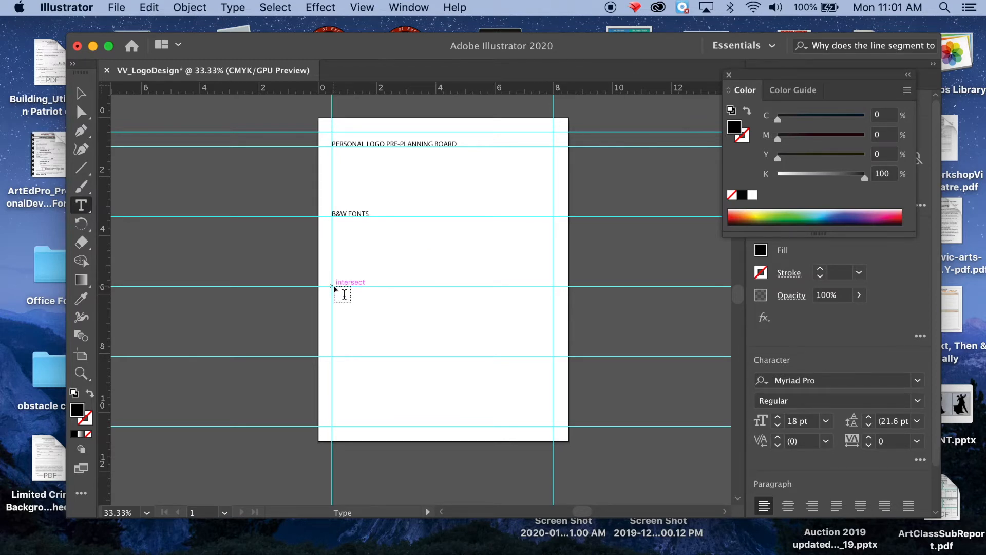
Add the label "B&W SHAPES & PATHFINDER" where the fourth horizontal guide meets the left margin guide.
key("b")
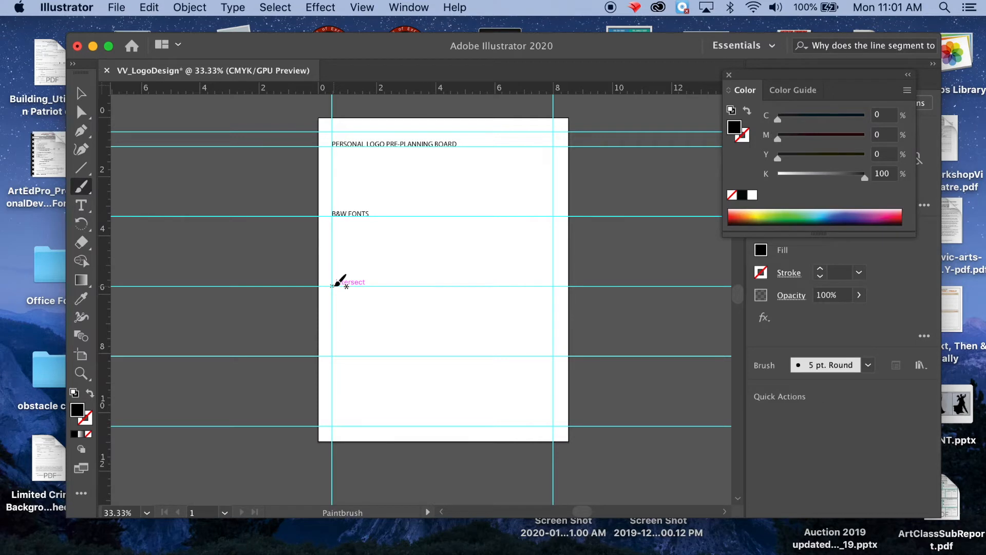
left_click(82, 205)
left_click(334, 287)
type("b")
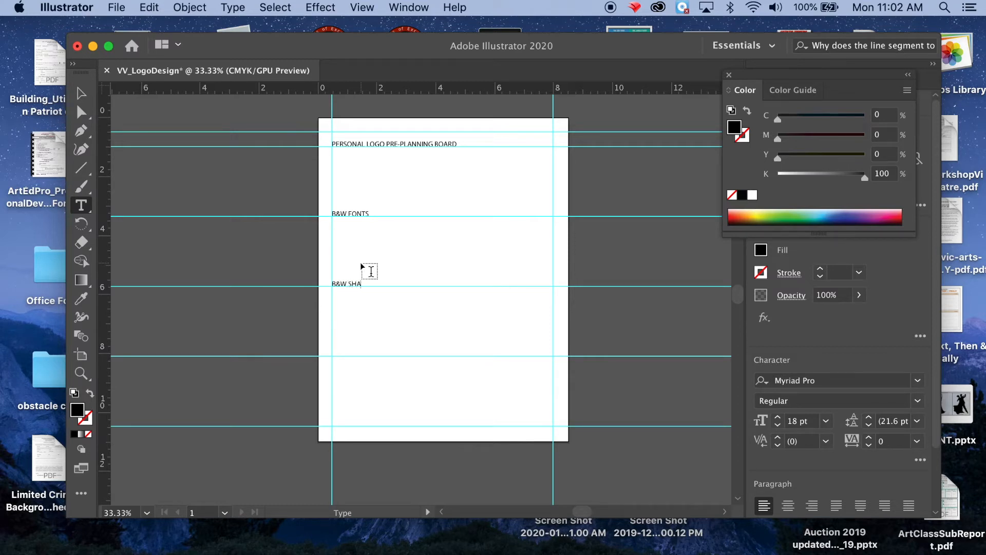
type("PATHFINDER")
Add the labels "COLOR & GRADIENT" and "DETAILS" on the two lowest horizontal guides at the left margin guide.
left_click(83, 206)
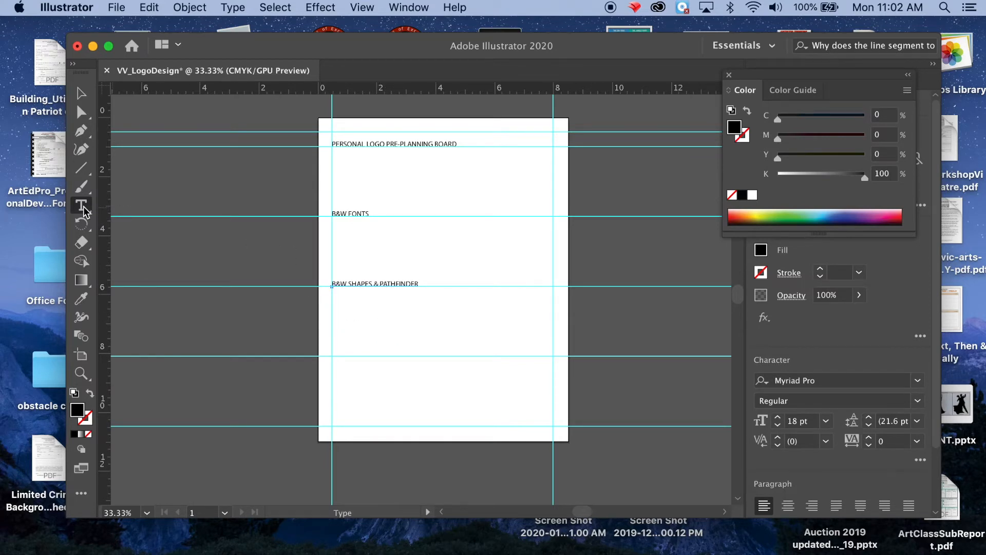
left_click(343, 364)
type("col")
key("BackSpace")
type("COLOR & GRADIENT")
key("Escape")
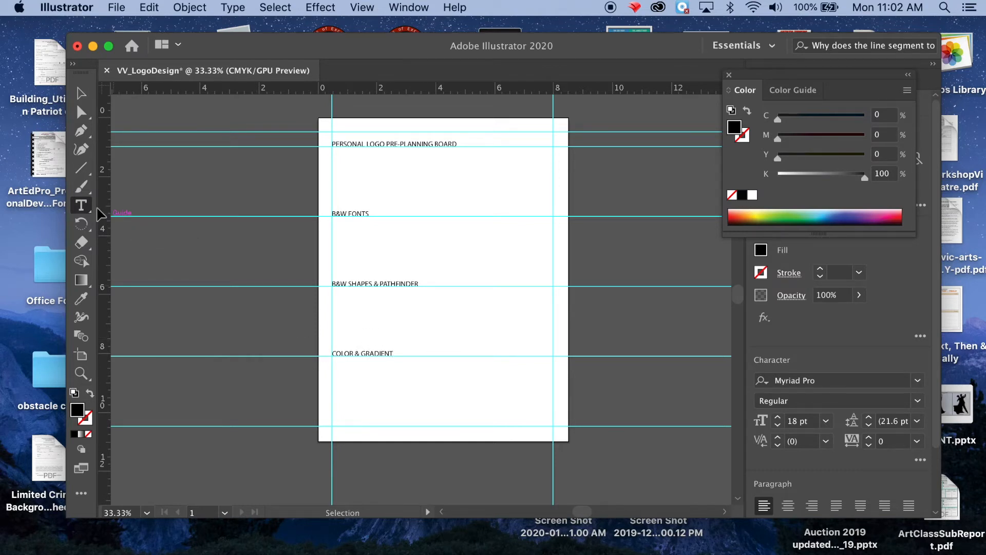
left_click(333, 426)
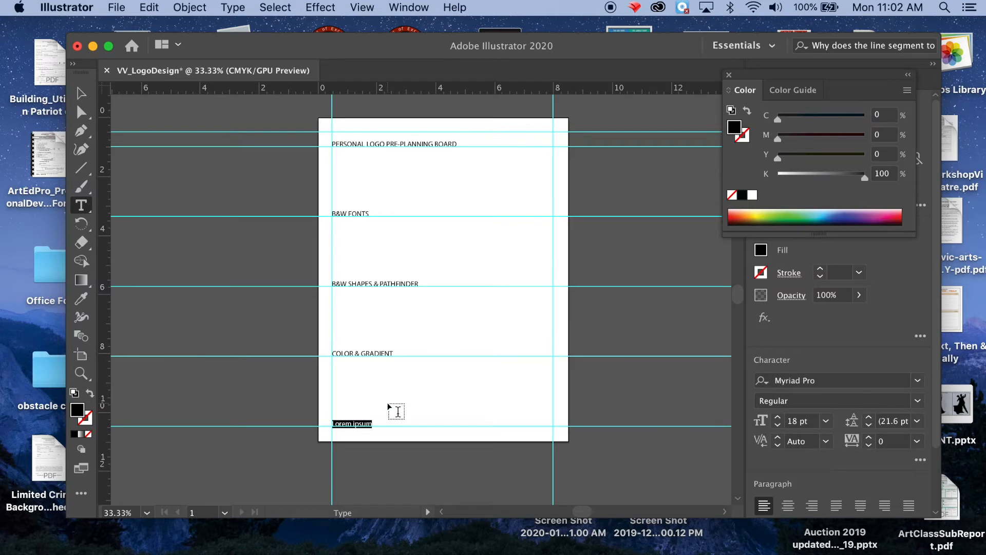
type("EETAILS")
Choose the Line Segment tool and set a black stroke with no fill.
left_click(83, 171)
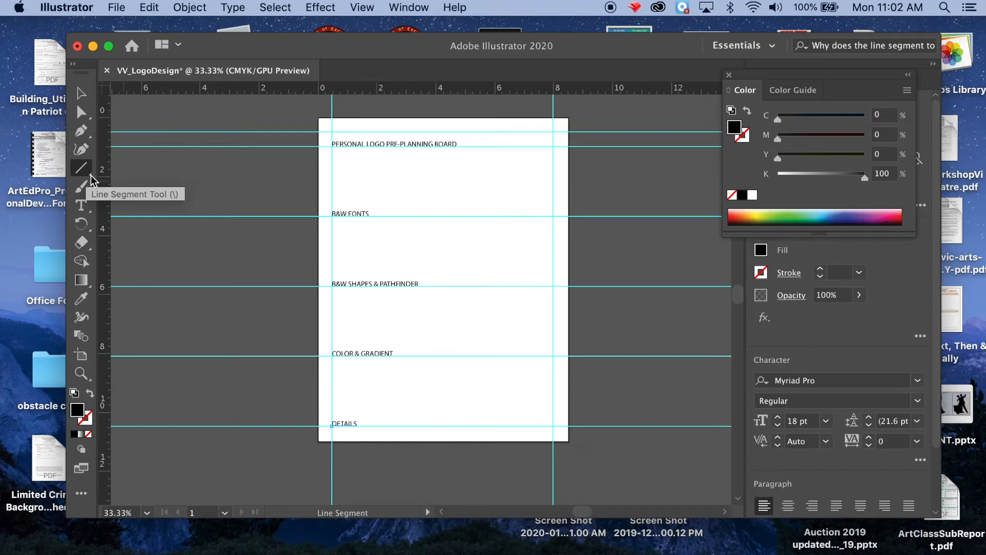
mouse_move(91, 174)
left_mouse_down()
mouse_move(134, 165)
mouse_move(93, 179)
left_mouse_up()
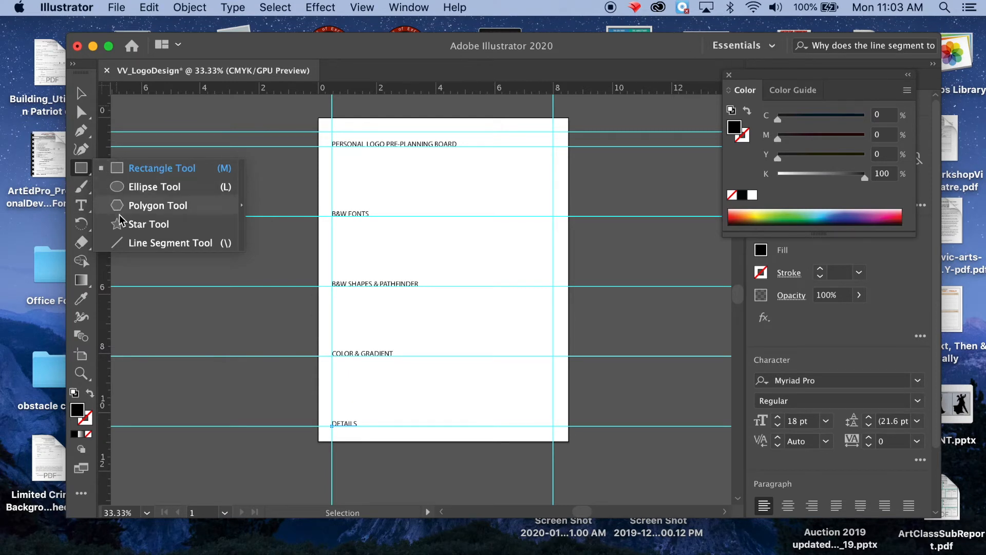
left_click(154, 244)
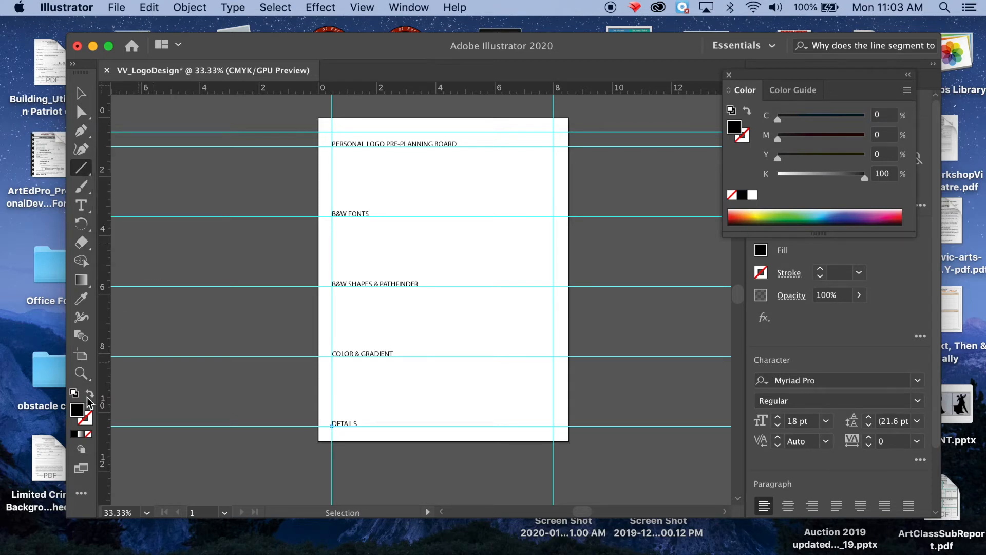
left_click(85, 420)
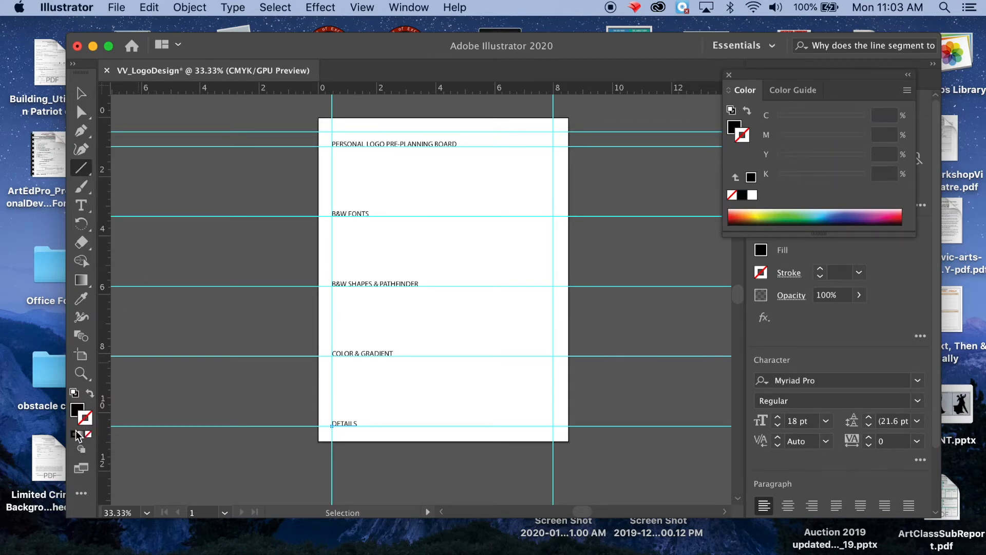
left_click(74, 434)
left_click(78, 403)
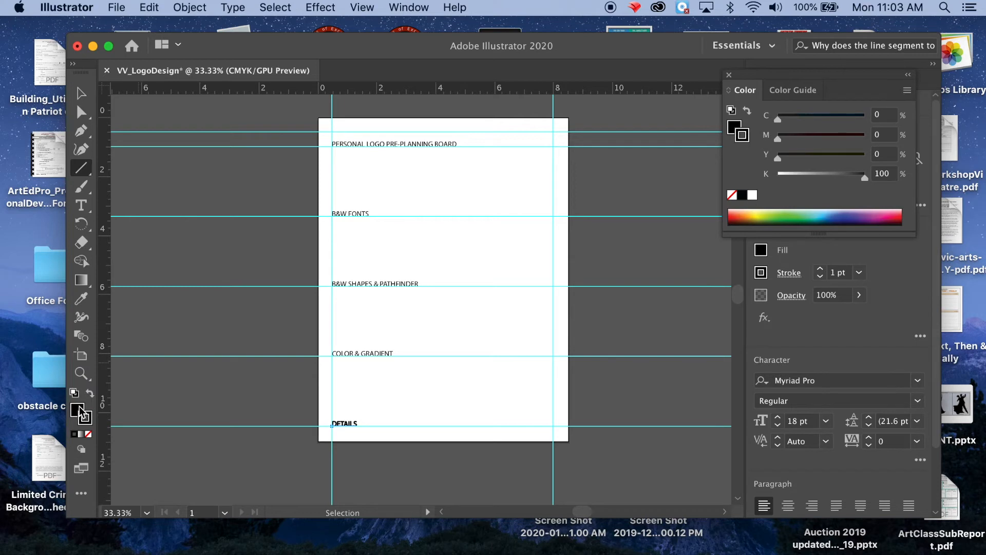
left_click(89, 435)
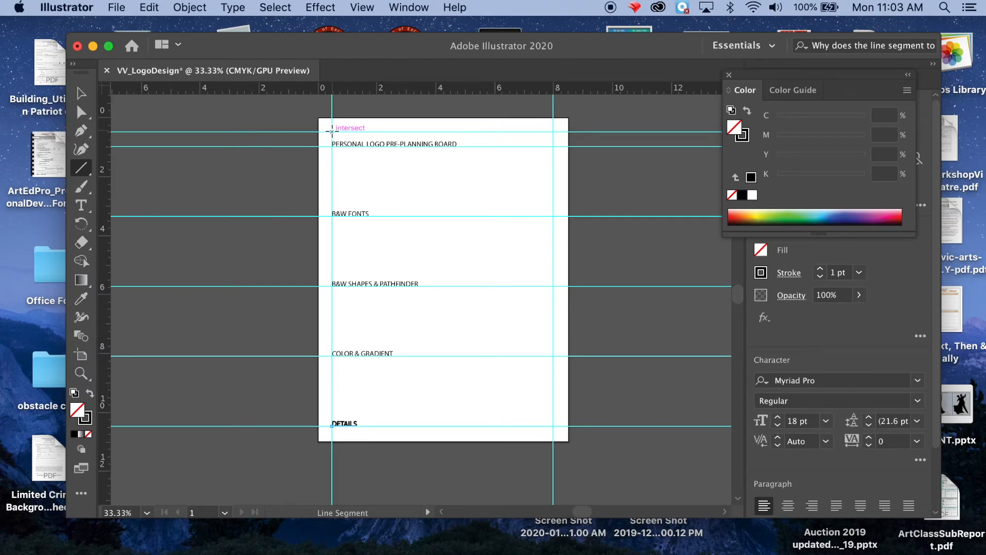
Draw four lines along the outermost guides to form a rectangular border around the page content.
left_click_drag(331, 132, 553, 132)
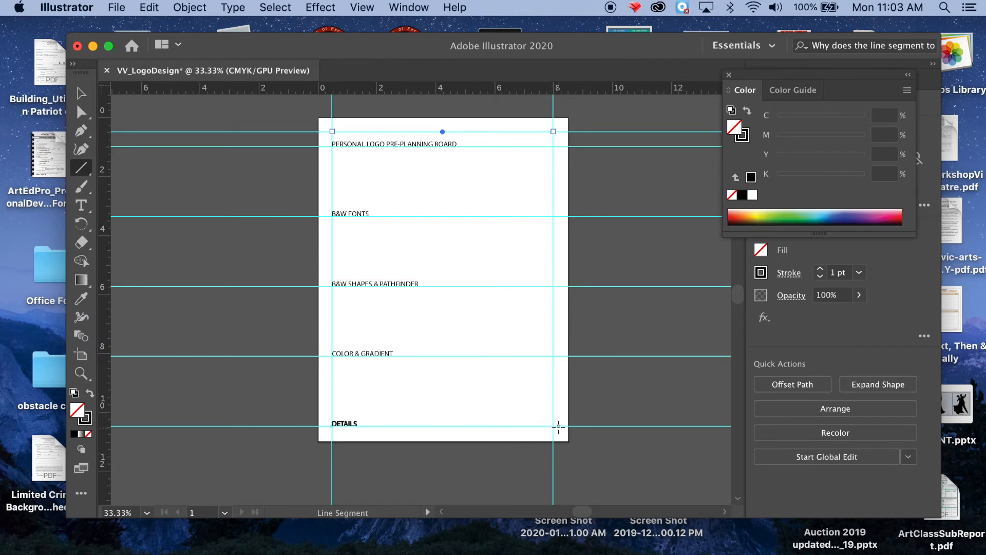
left_click_drag(553, 427, 553, 131)
left_click_drag(332, 426, 553, 425)
left_click_drag(332, 132, 332, 426)
Draw four horizontal divider lines between the side borders, along the guides under the title and the first three section labels.
left_click_drag(333, 146, 553, 147)
left_click_drag(333, 216, 553, 216)
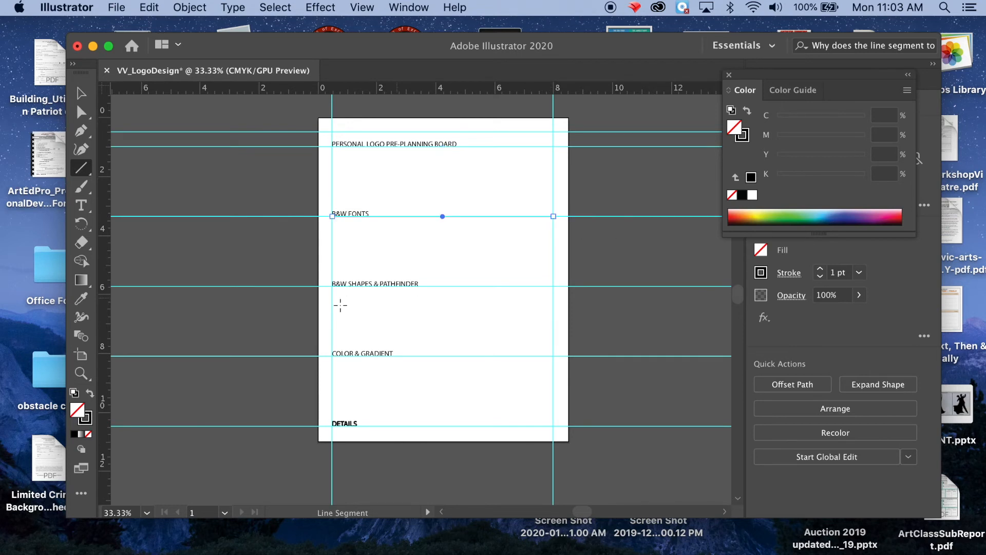
left_click_drag(332, 286, 553, 286)
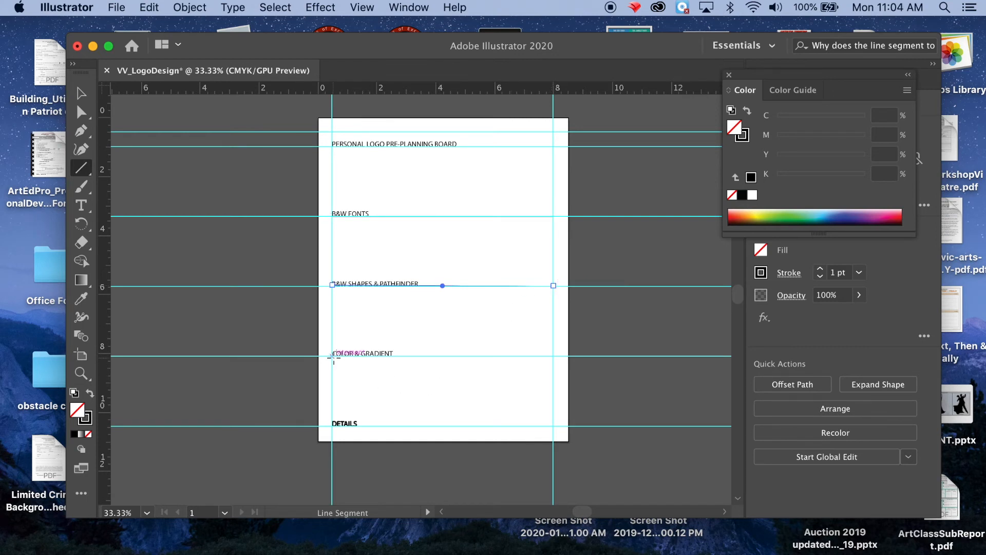
left_click_drag(333, 356, 555, 355)
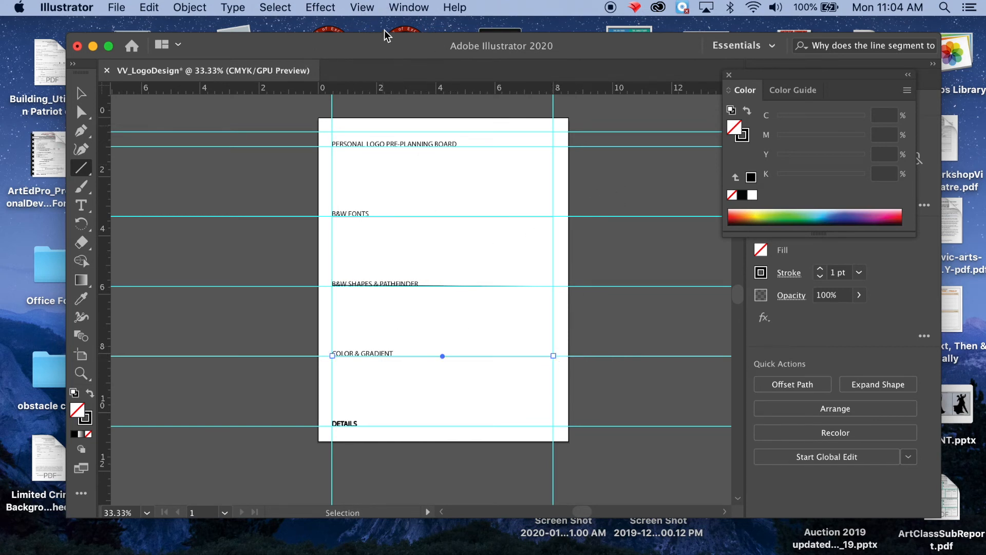
Hide the guides and deselect the last divider line.
left_click(366, 9)
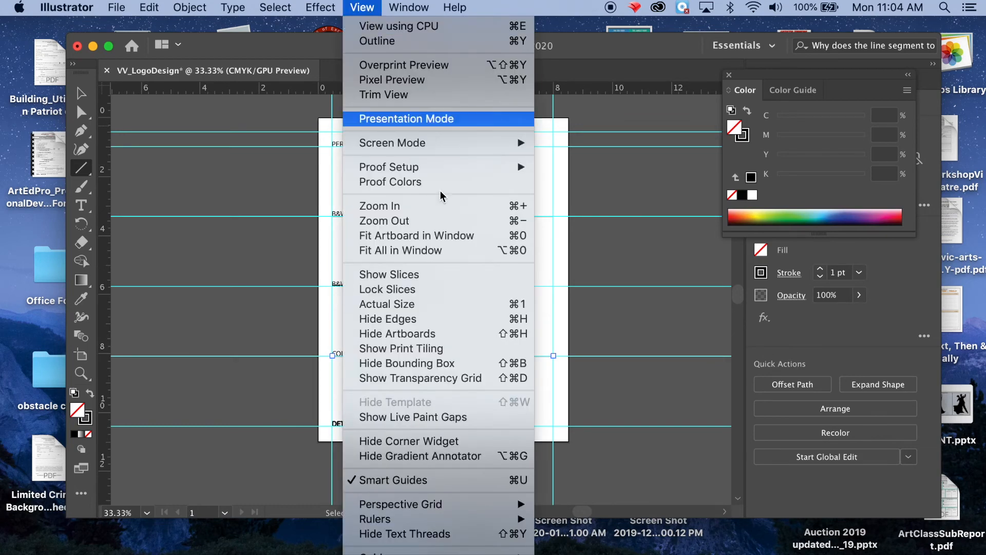
scroll(409, 356, "down", 3)
scroll(409, 355, "down", 3)
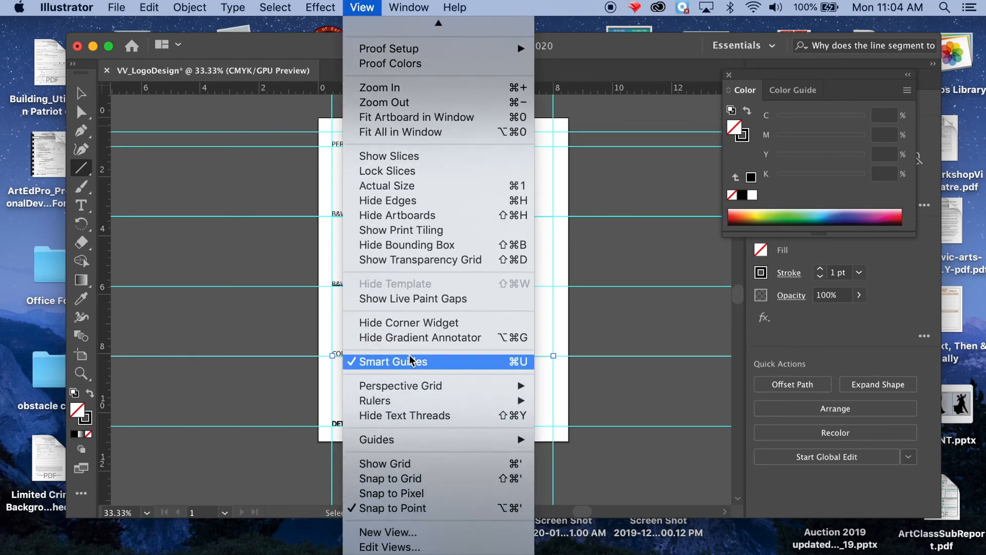
mouse_move(433, 445)
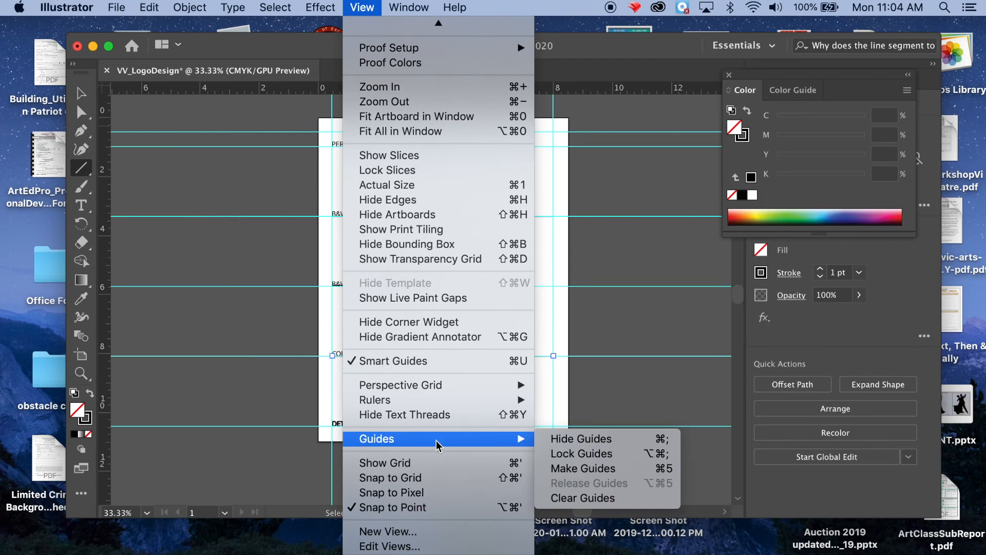
left_click(568, 443)
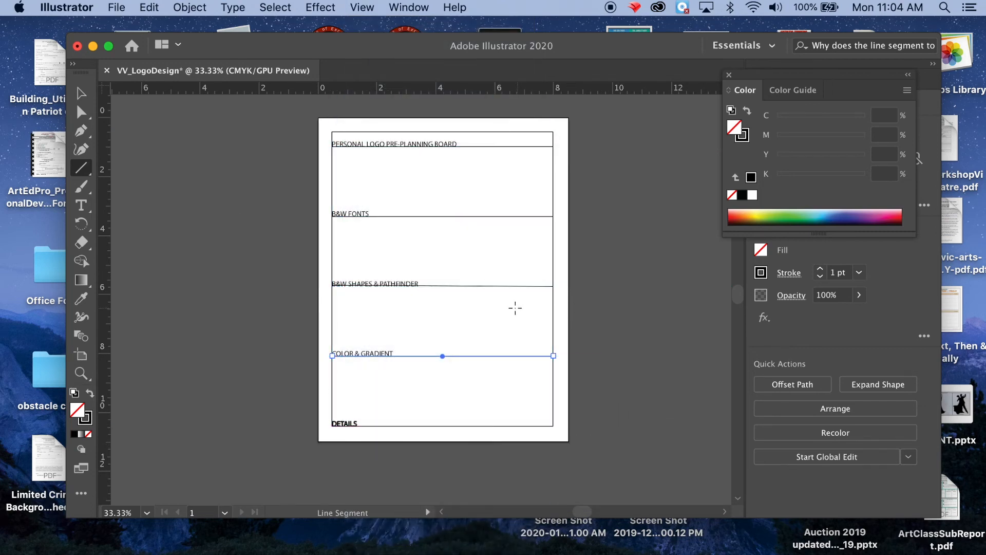
left_click(81, 93)
left_click(430, 319)
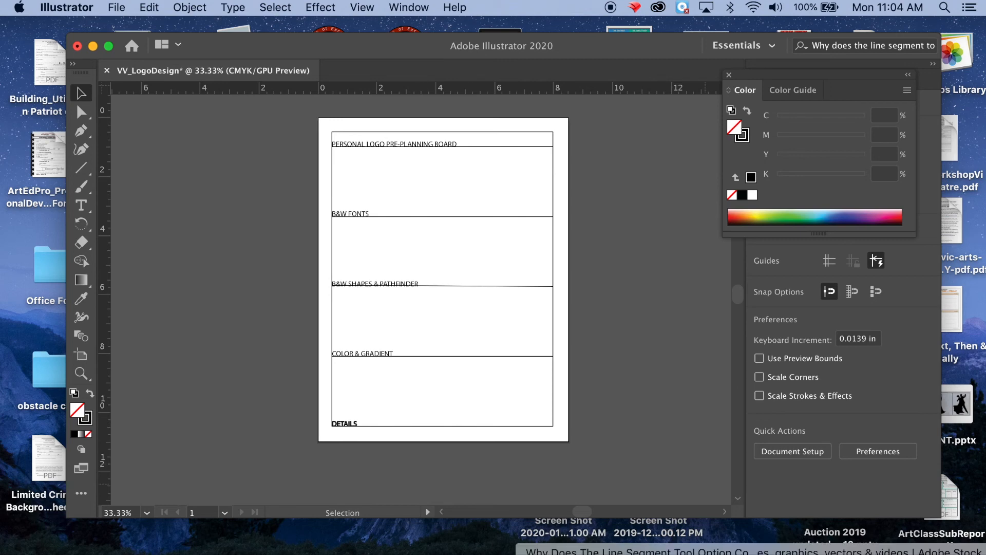
Switch to Preview to examine the example board in April Initial Logo Design-1.pdf, and return to the Illustrator document.
left_click(794, 553)
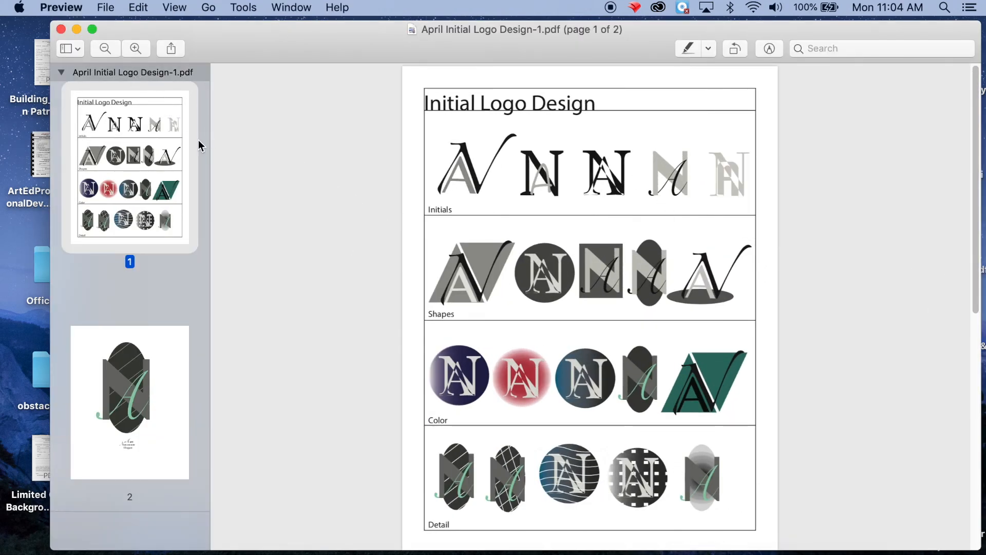
left_click(79, 30)
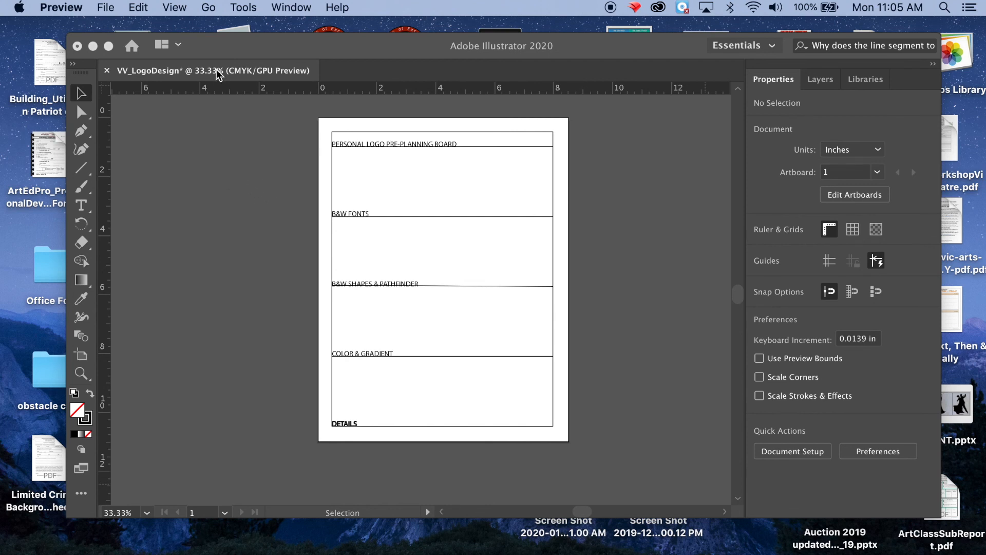
left_click(609, 8)
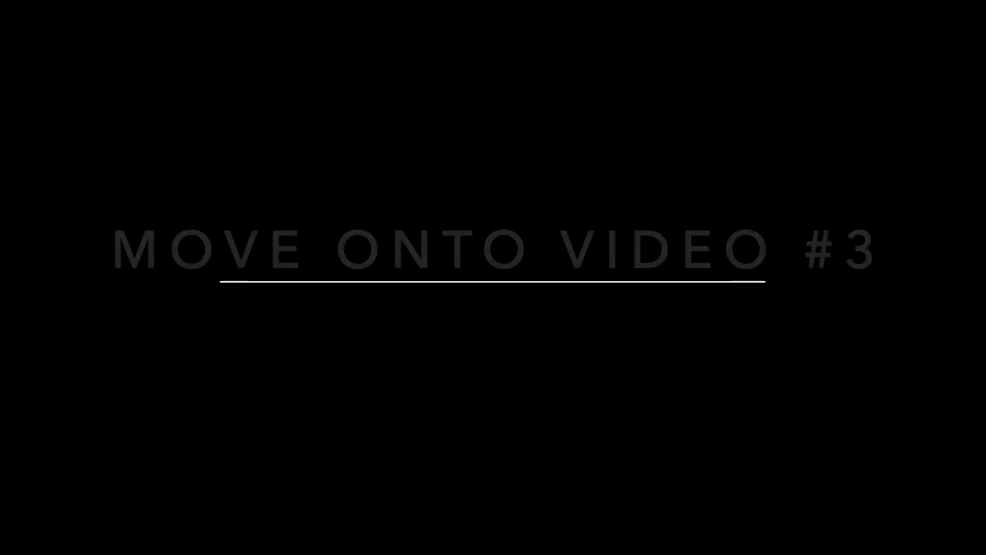